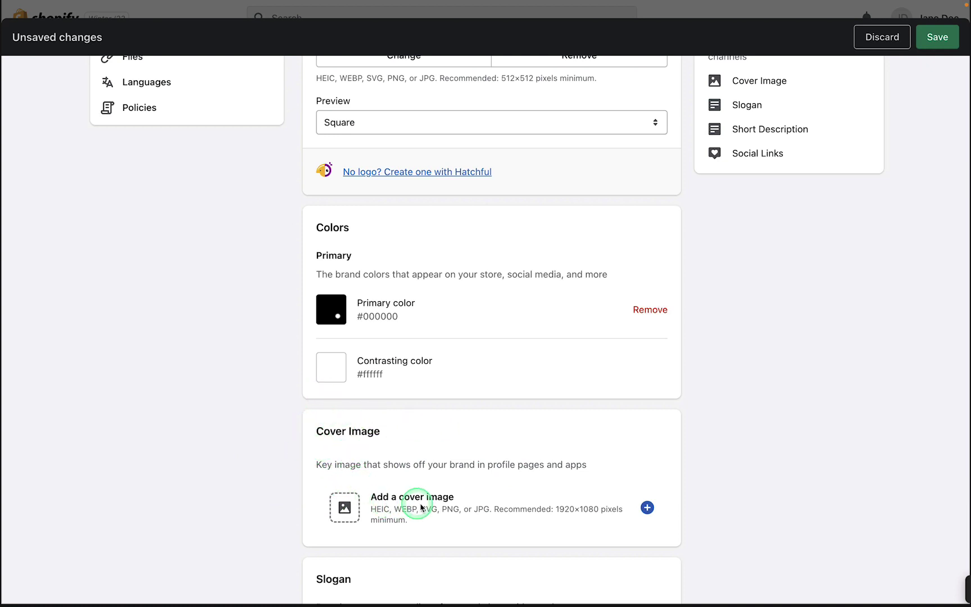
{"action": "scroll", "coordinate": [258, 328], "scroll_direction": "down", "scroll_amount": 5}
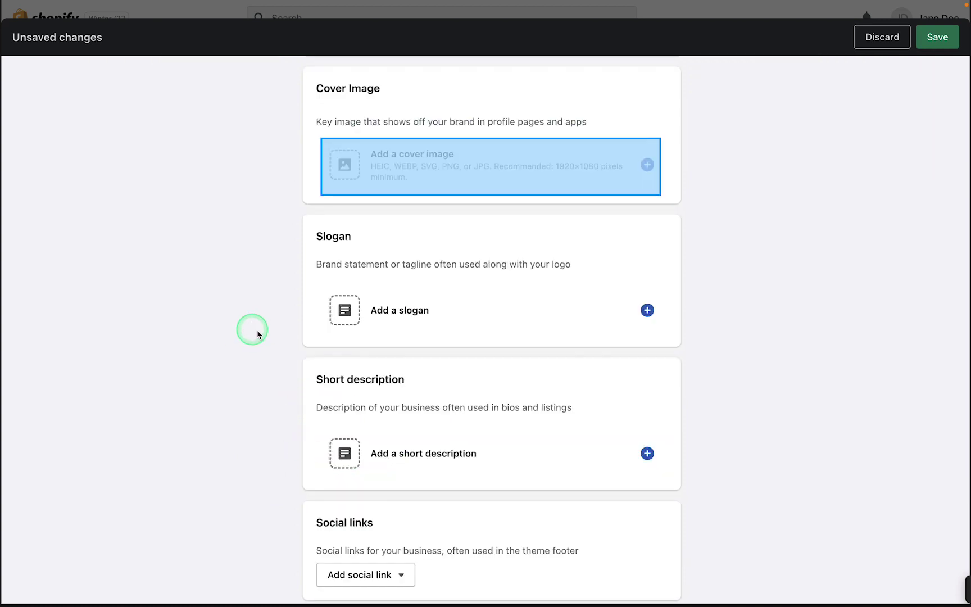
Start adding a cover image and drop the logo PNG into the image library
{"action": "left_click", "coordinate": [376, 175]}
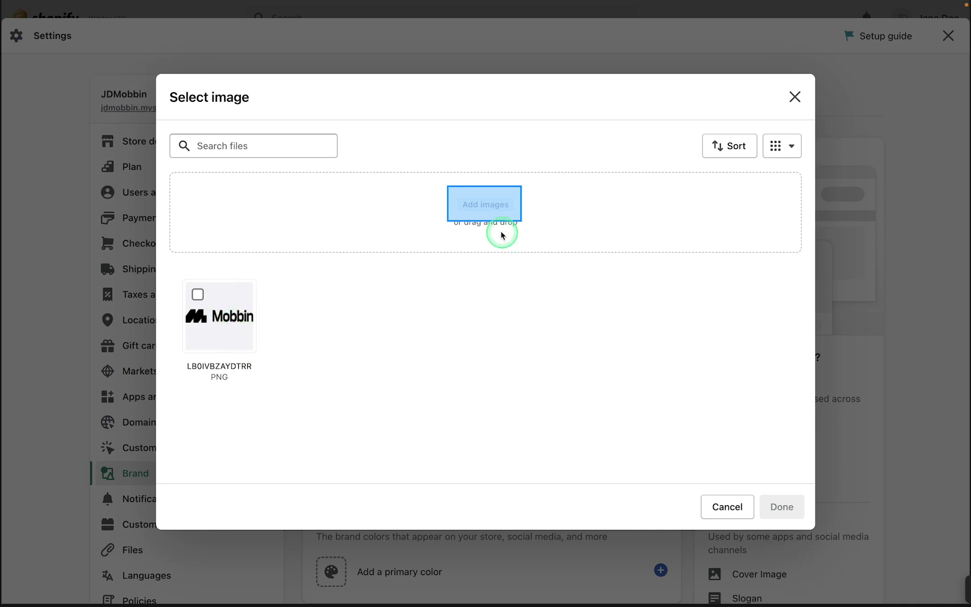
{"action": "left_click_drag", "start_coordinate": [487, 213], "coordinate": [486, 209]}
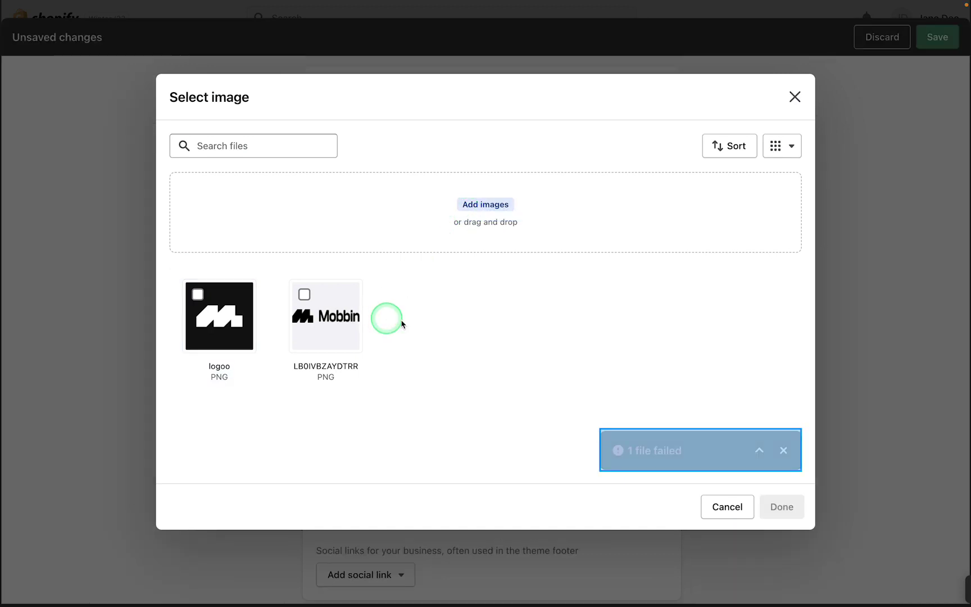
Expand the '1 file failed' notice to see why the upload failed
{"action": "left_click", "coordinate": [645, 455]}
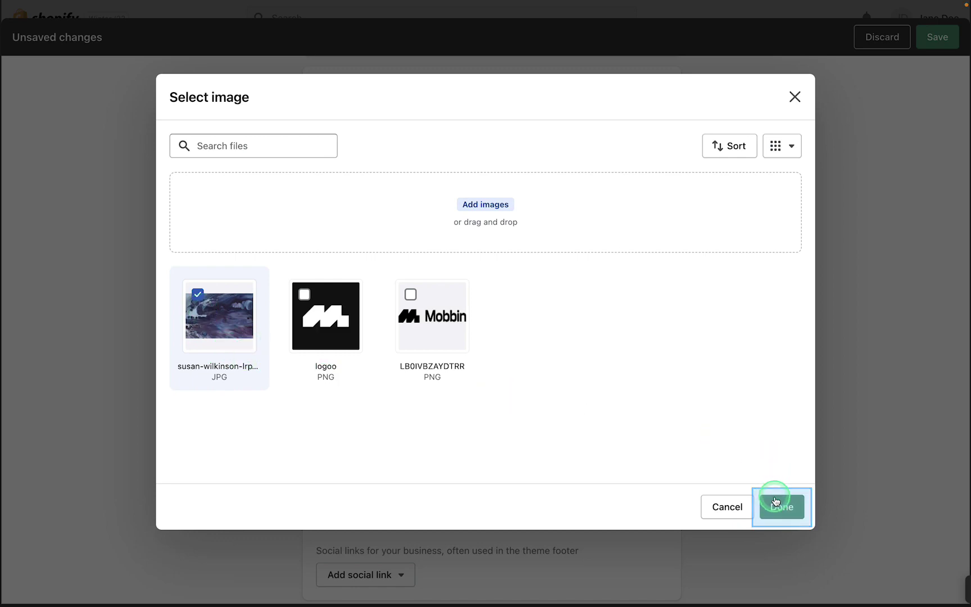
Confirm the selected abstract purple painting as the store's Cover Image
{"action": "left_click", "coordinate": [781, 507]}
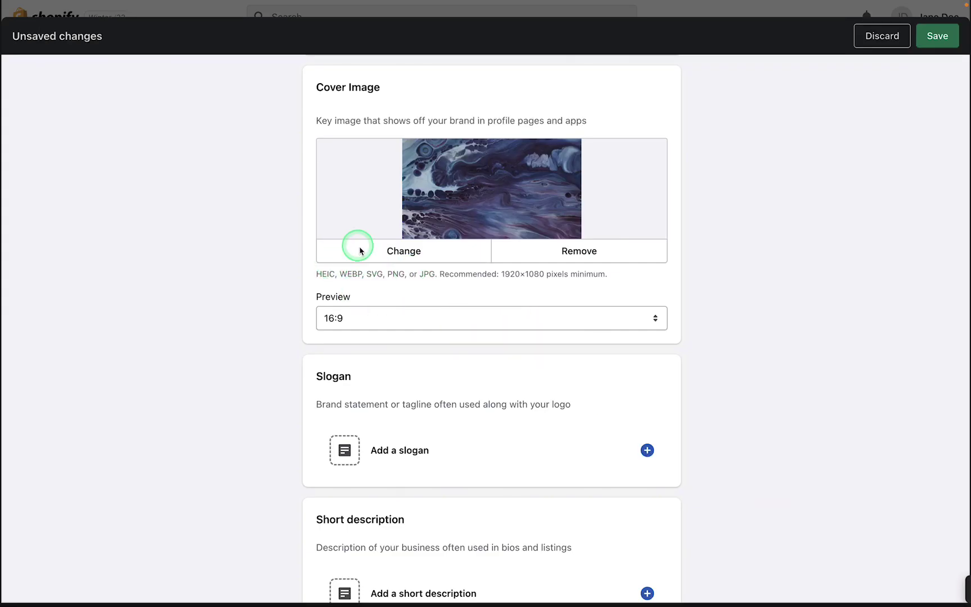